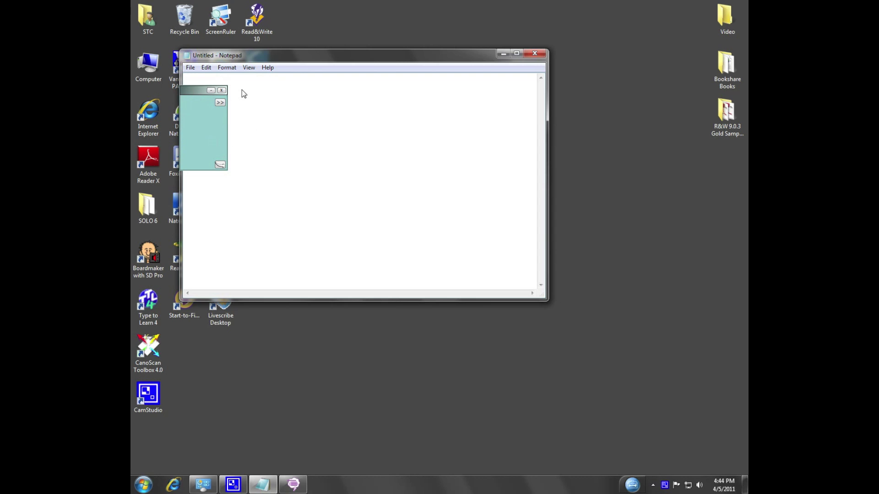
{"action": "type", "text": "Hell"}
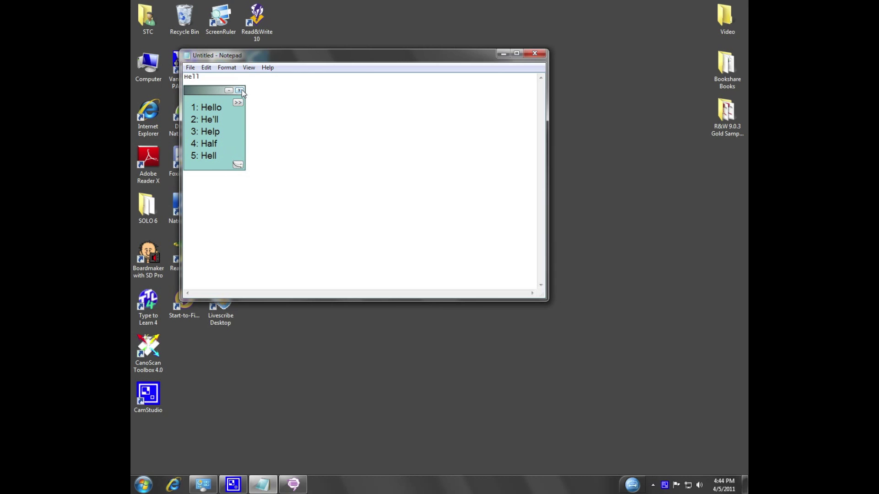
{"action": "type", "text": "o m"}
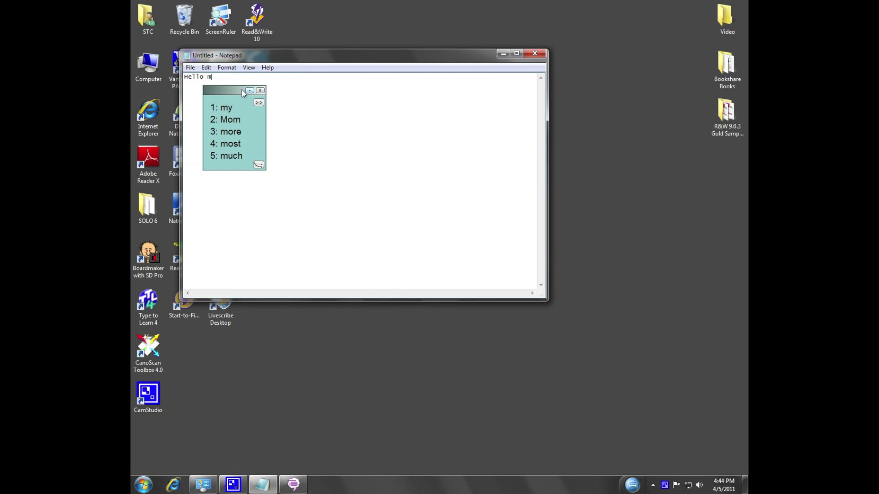
{"action": "type", "text": "y "}
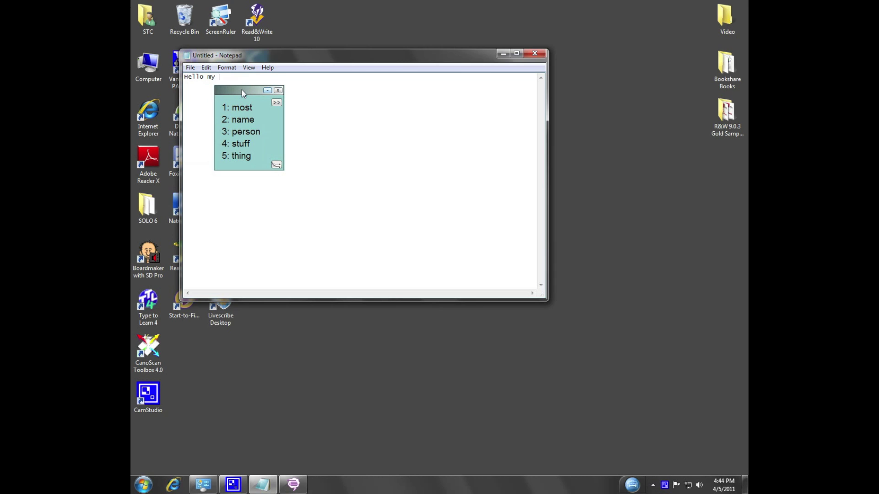
{"action": "type", "text": "21"}
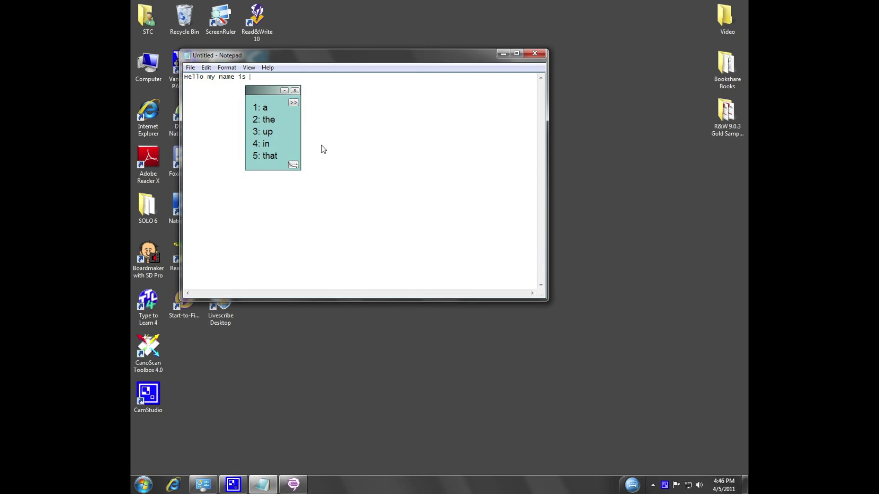
{"action": "type", "text": "Jonathan"}
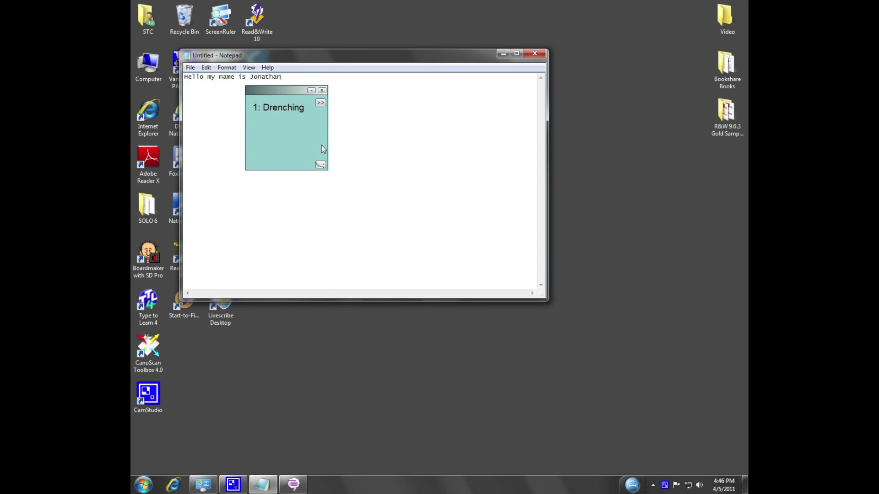
{"action": "type", "text": "."}
Expand the full Co:Writer options and browse the topic dictionary list without changing any selection
{"action": "left_click", "coordinate": [321, 165]}
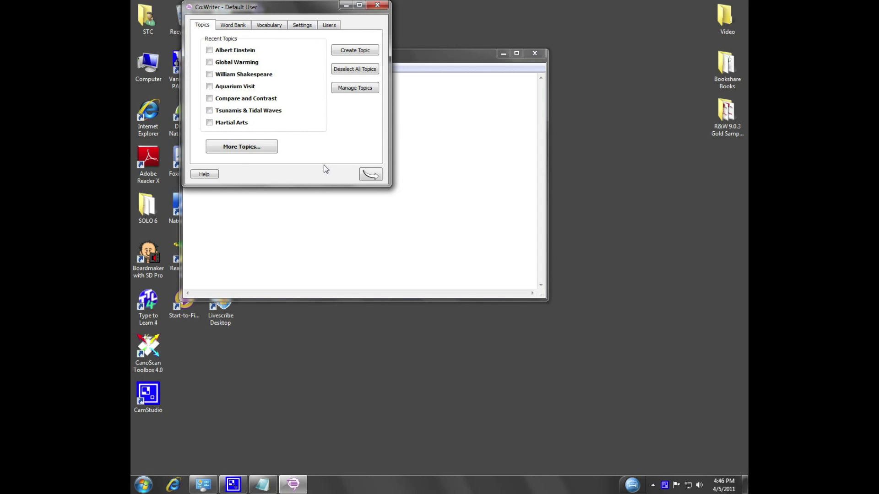
{"action": "left_click", "coordinate": [276, 150]}
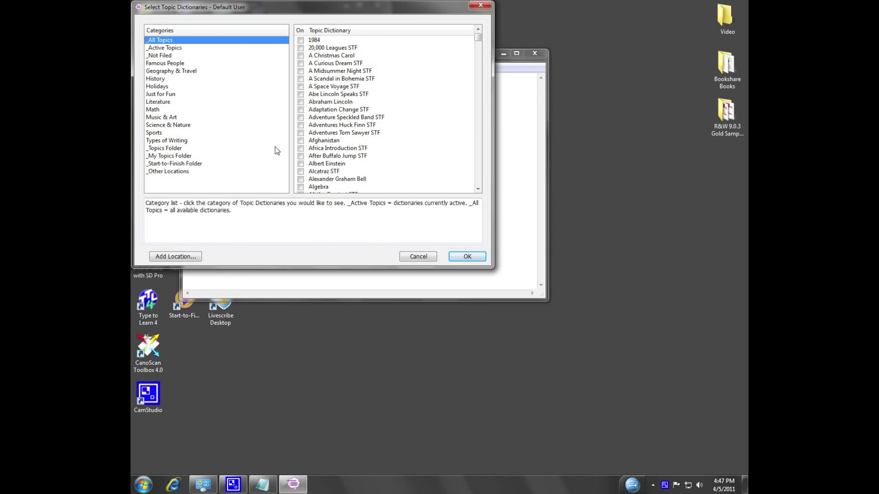
{"action": "key", "text": "Escape"}
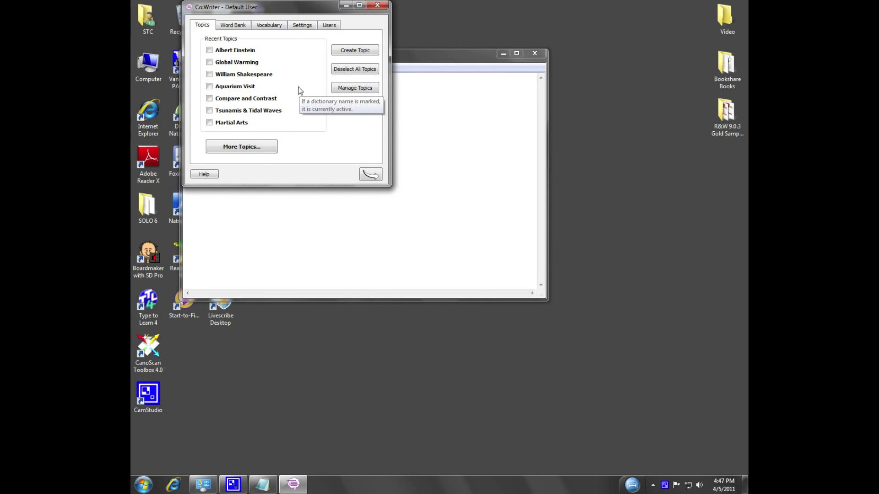
Review the Vocabulary dictionary levels, then the speech Settings and More Settings options
{"action": "left_click", "coordinate": [275, 27]}
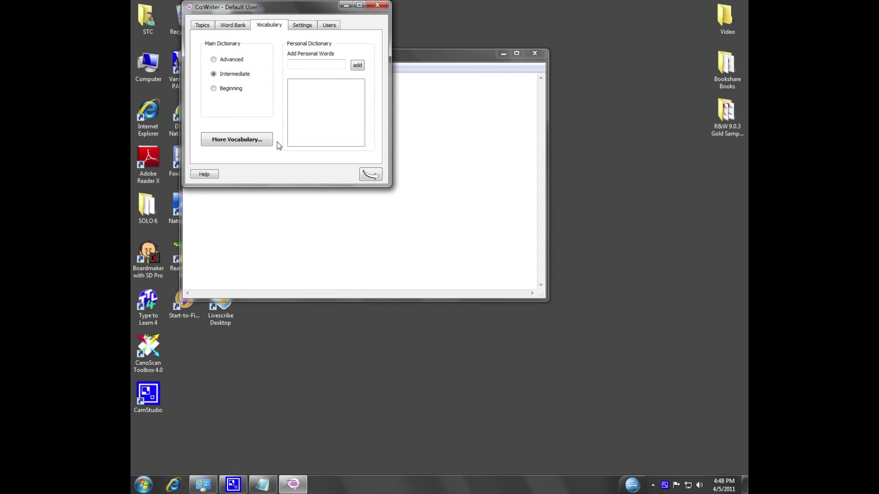
{"action": "left_click", "coordinate": [309, 25]}
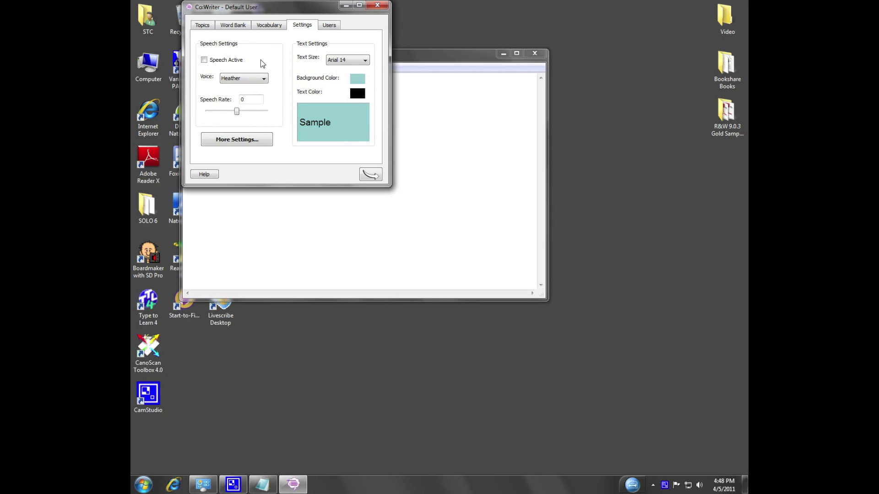
{"action": "left_click", "coordinate": [232, 141]}
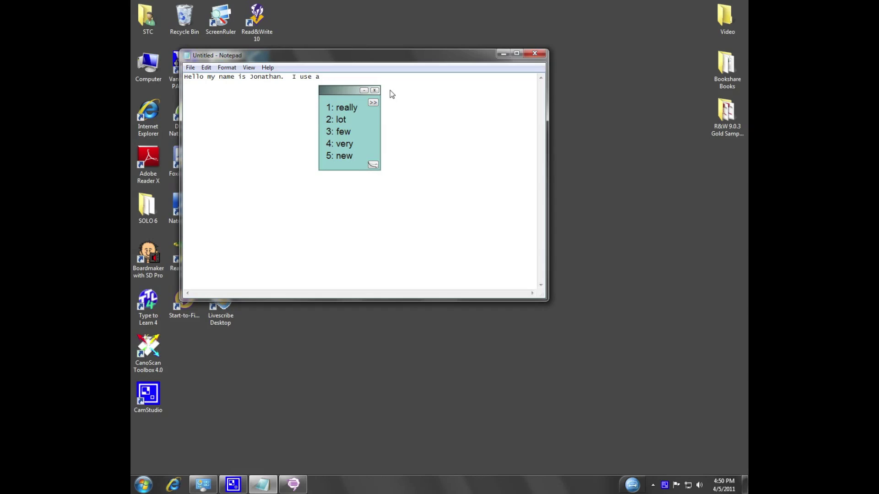
{"action": "type", "text": "s"}
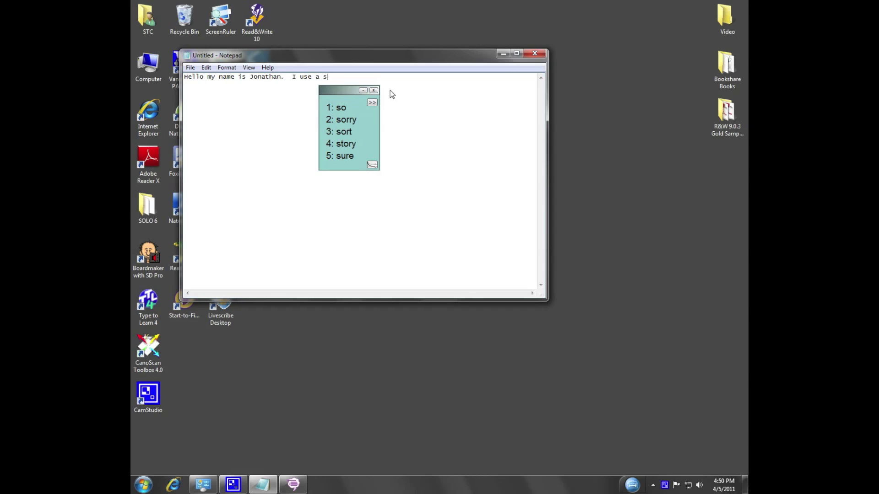
{"action": "type", "text": "i"}
Erase the mistaken 'si' after 'I use a' before spelling 'dikshuna' phonetically
{"action": "key", "text": "BackSpace"}
{"action": "key", "text": "BackSpace"}
{"action": "type", "text": "di"}
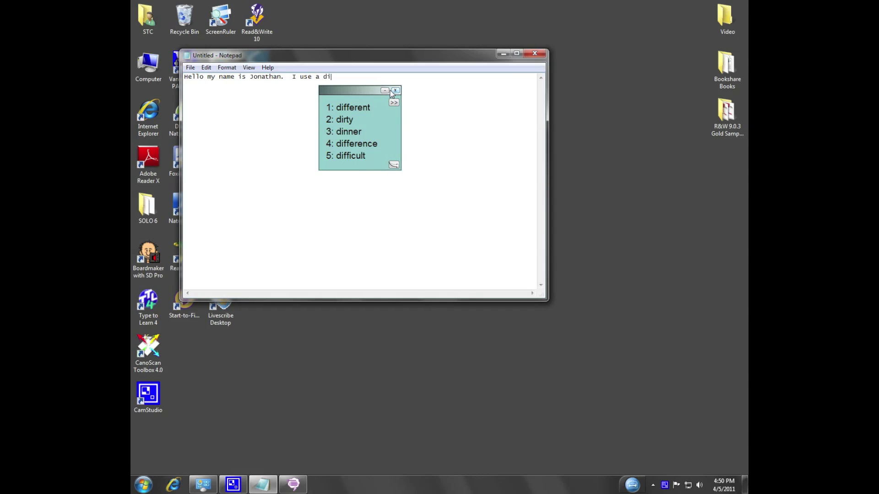
{"action": "type", "text": "kshuna"}
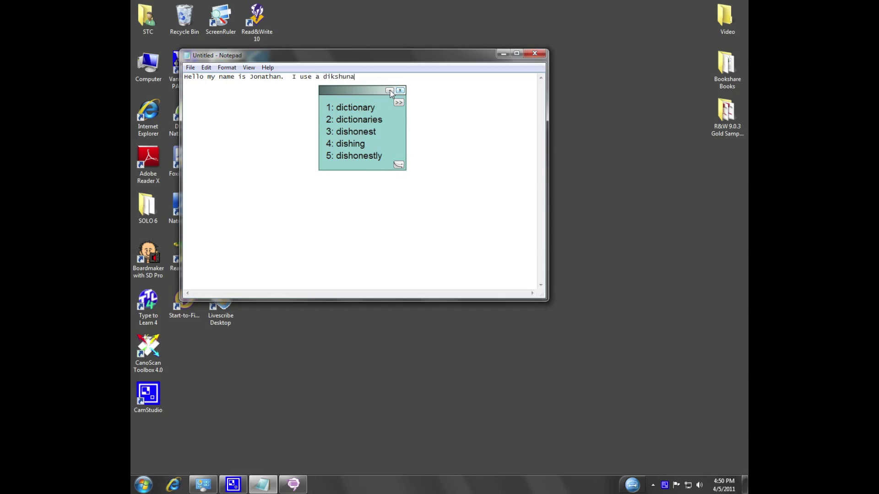